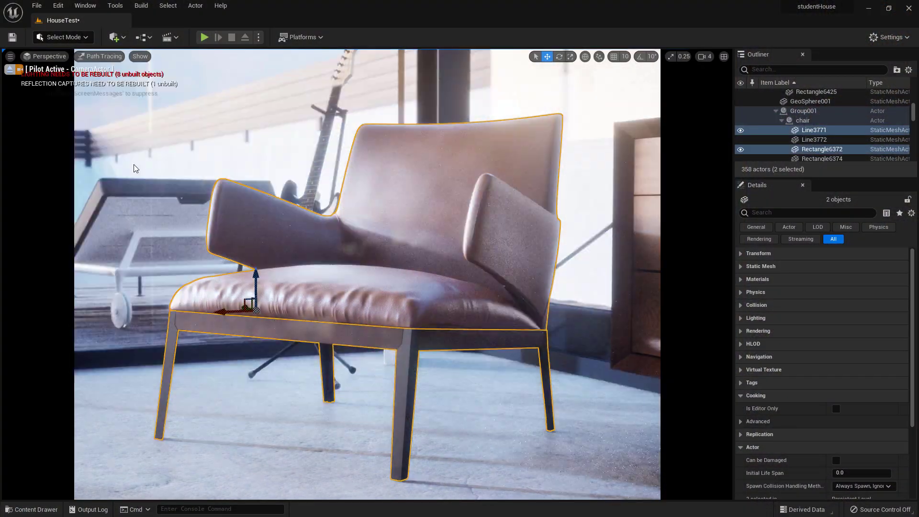
Step: Select a single scene object, then orbit the viewport between the leather chair and the cabinet
left_click(621, 394)
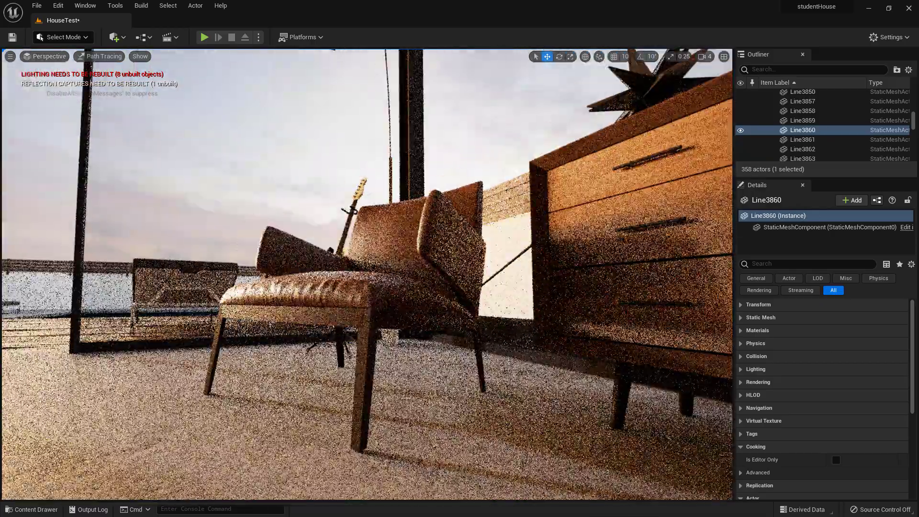
right_click_drag(367, 274, 433, 274)
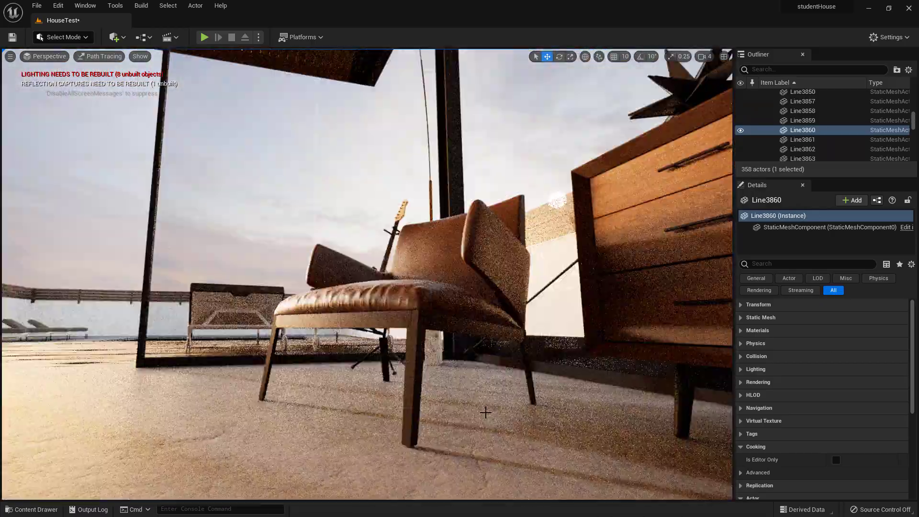
right_click_drag(486, 410, 544, 410)
right_click_drag(367, 275, 276, 269)
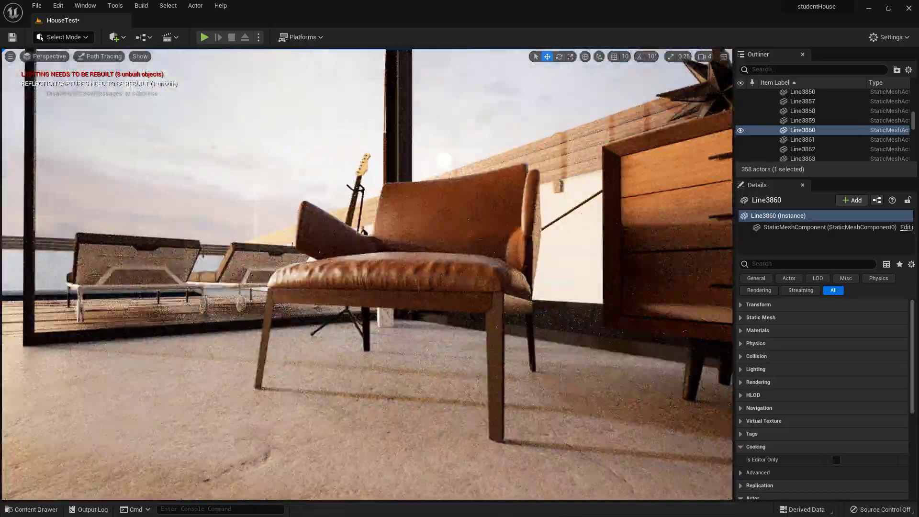
mouse_move(514, 355)
right_mouse_down()
mouse_move(543, 355)
mouse_move(359, 358)
mouse_move(371, 352)
mouse_move(332, 386)
mouse_move(348, 376)
right_mouse_up()
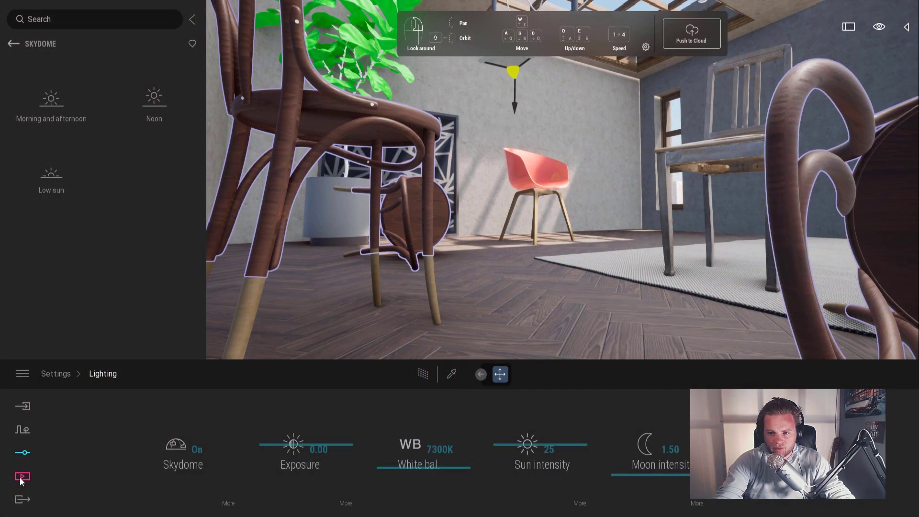
Step: In Image1's Skydome lighting settings, drag the Rotation slider to relight the room
left_click(22, 476)
left_click(204, 433)
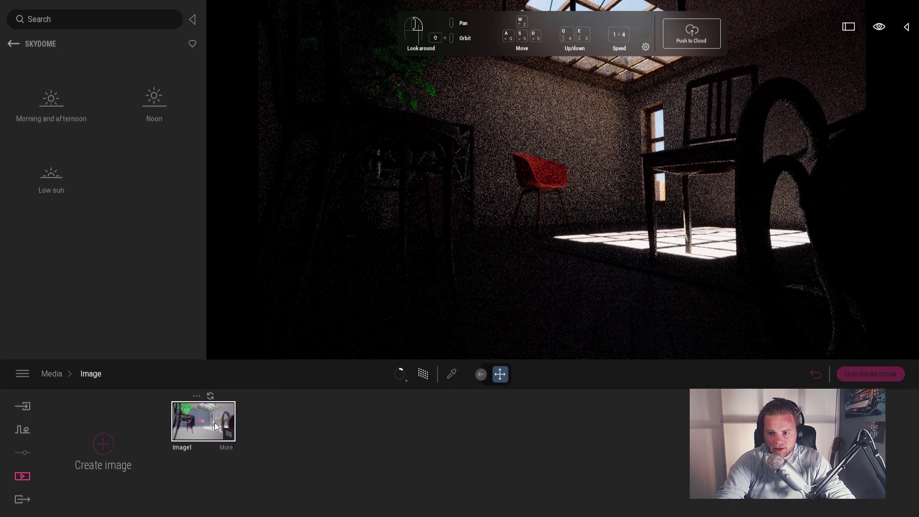
left_click(226, 447)
left_click_drag(549, 486, 598, 426)
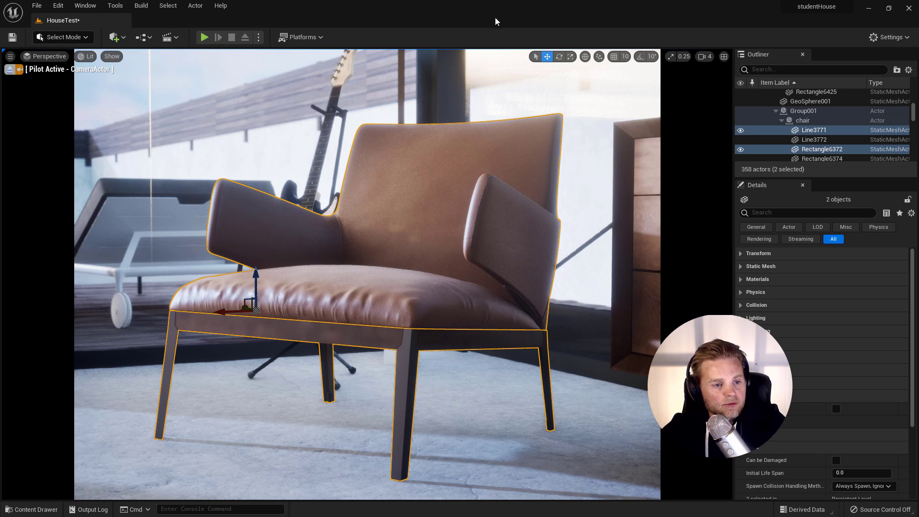
Step: Open the Edit menu in the main menu bar
left_click(58, 5)
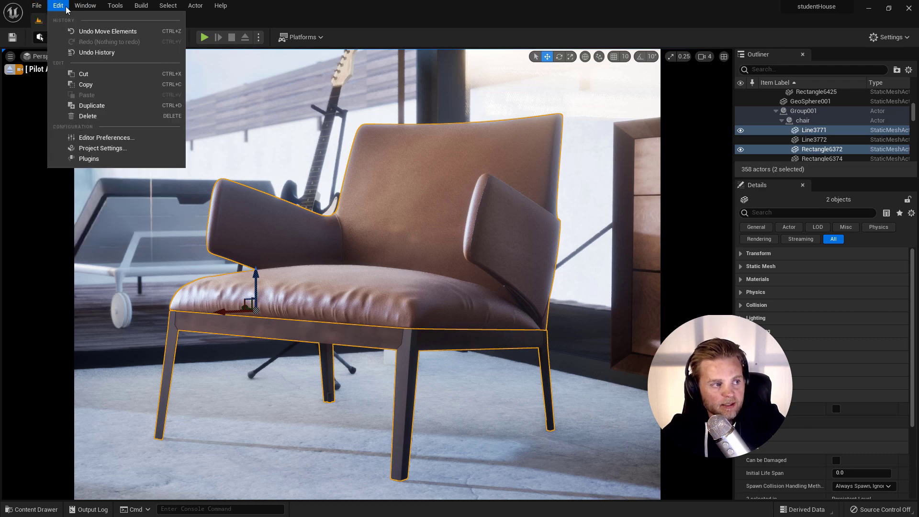
Step: Open Project Settings and go to the Windows platform settings to check DirectX 12
left_click(115, 146)
scroll(227, 291, "down", 10)
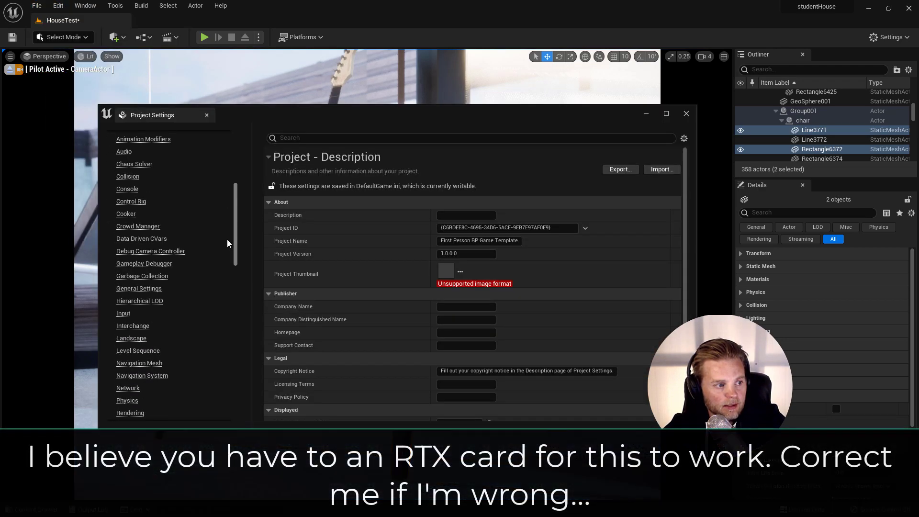
scroll(227, 291, "down", 12)
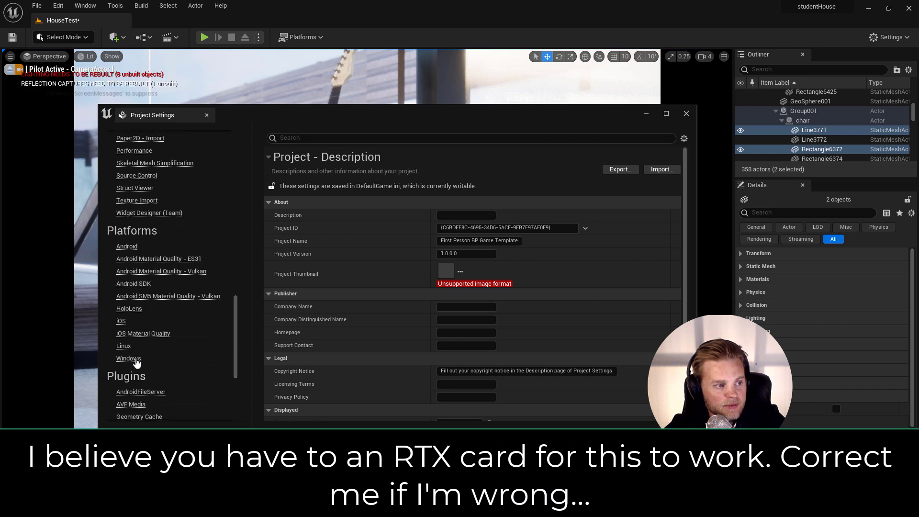
left_click(132, 360)
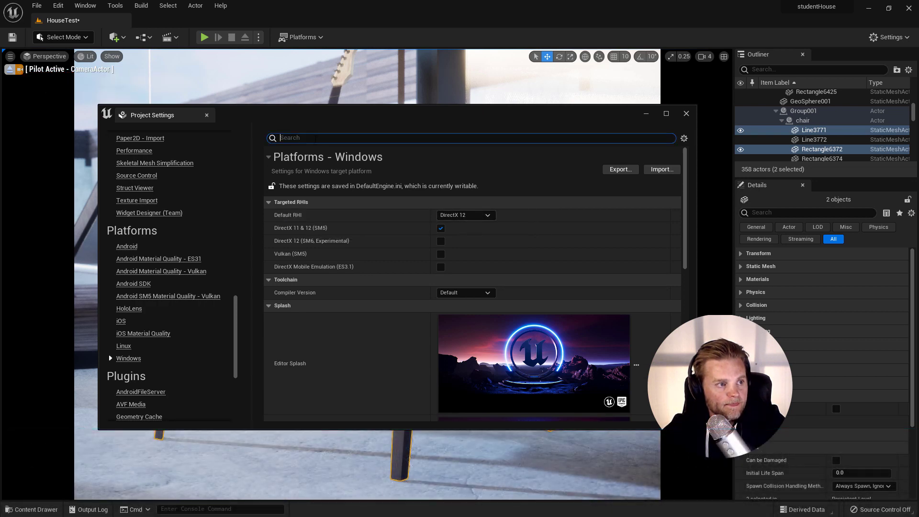
Step: Search 'ray tra' to confirm hardware ray tracing and path tracing are enabled, then close Project Settings
left_click(315, 138)
type("ra")
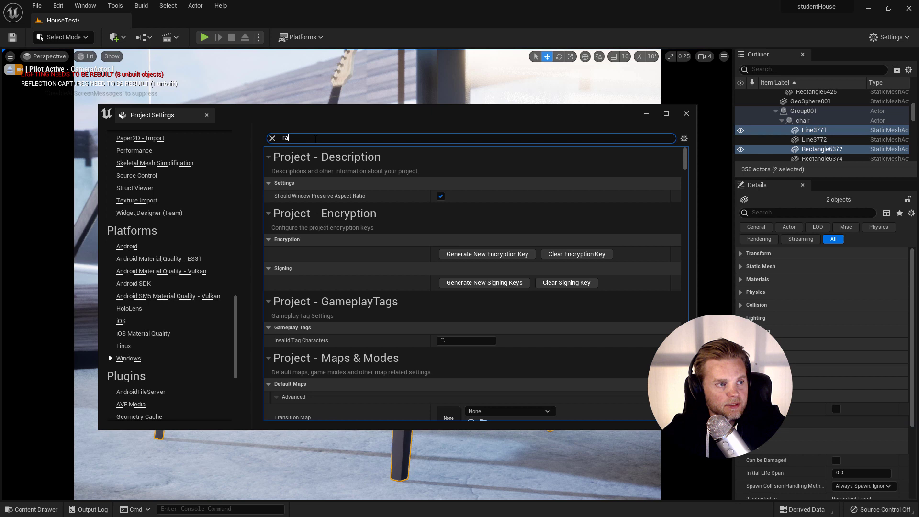
type("y")
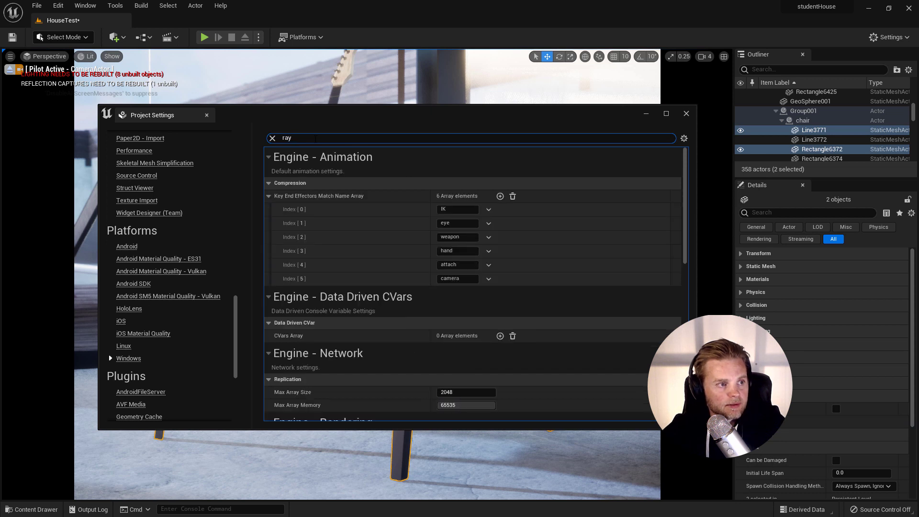
type(" tra")
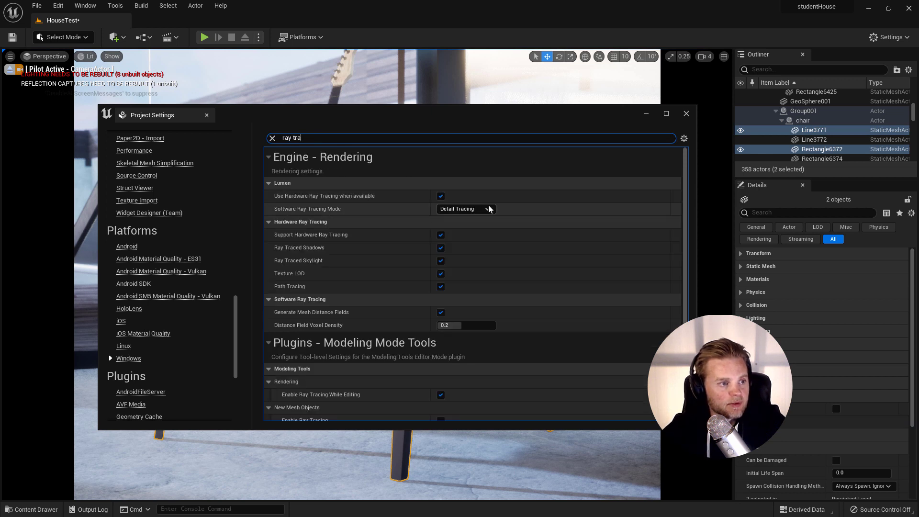
left_click(683, 115)
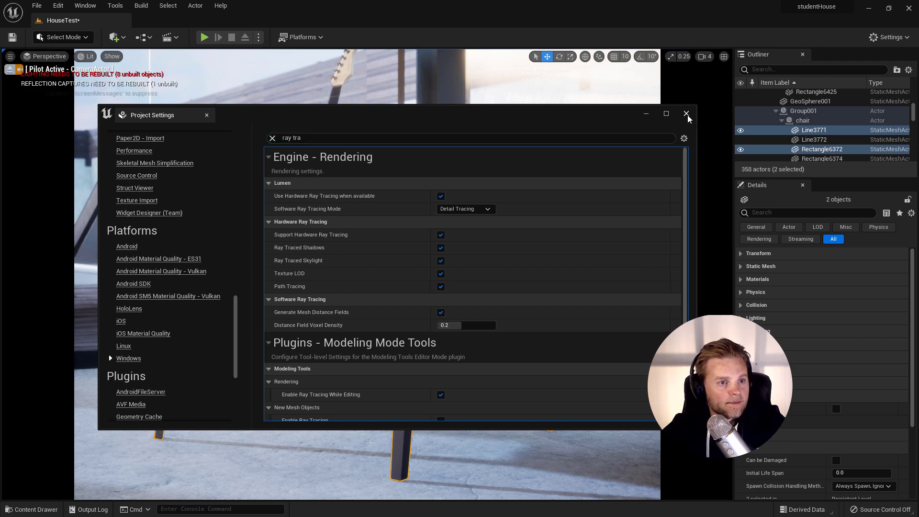
left_click(686, 115)
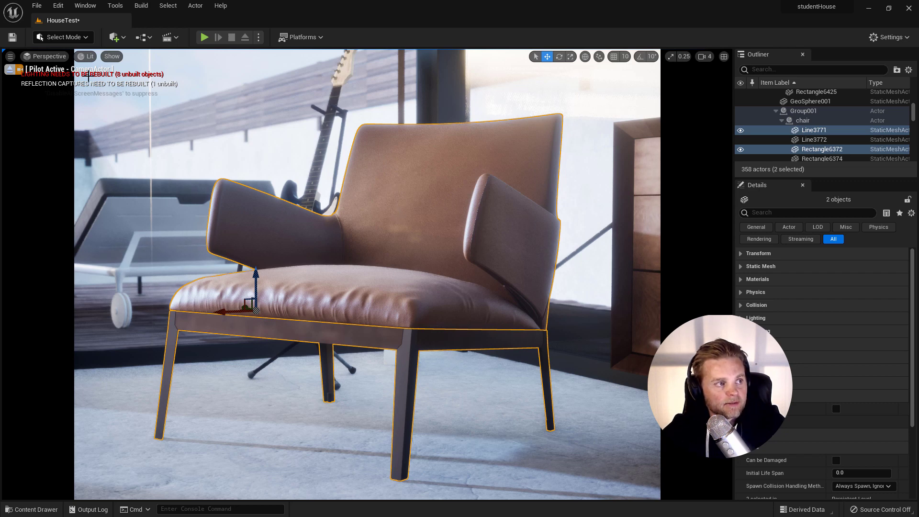
Step: Switch the viewport from Lit to Path Tracing mode and deselect the chair
left_click(88, 56)
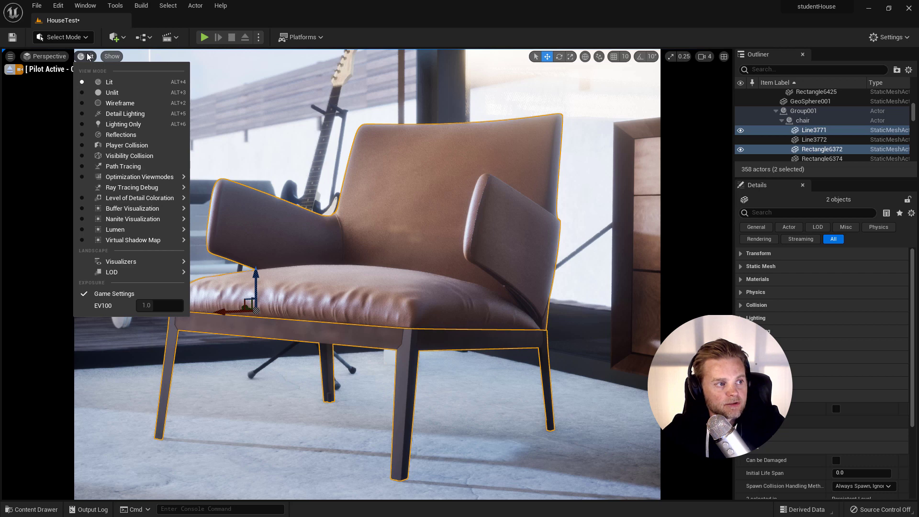
left_click(135, 167)
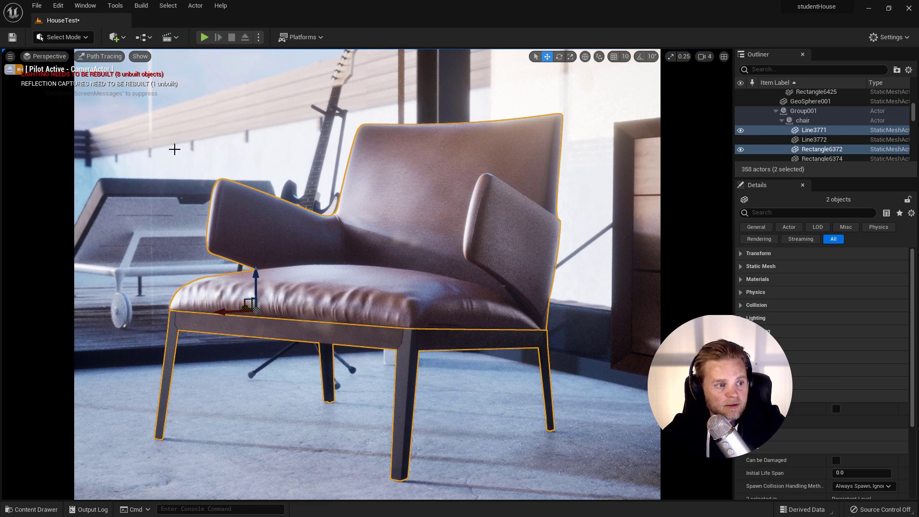
left_click(650, 286)
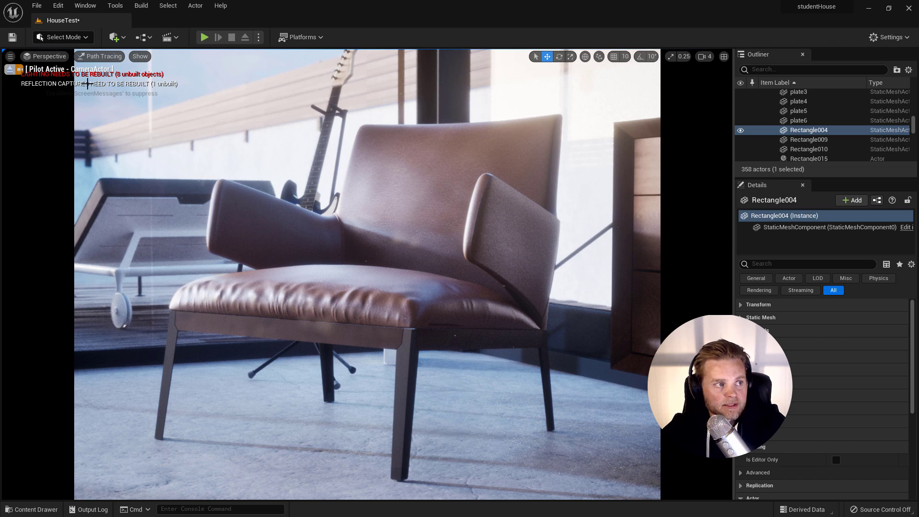
left_click(94, 57)
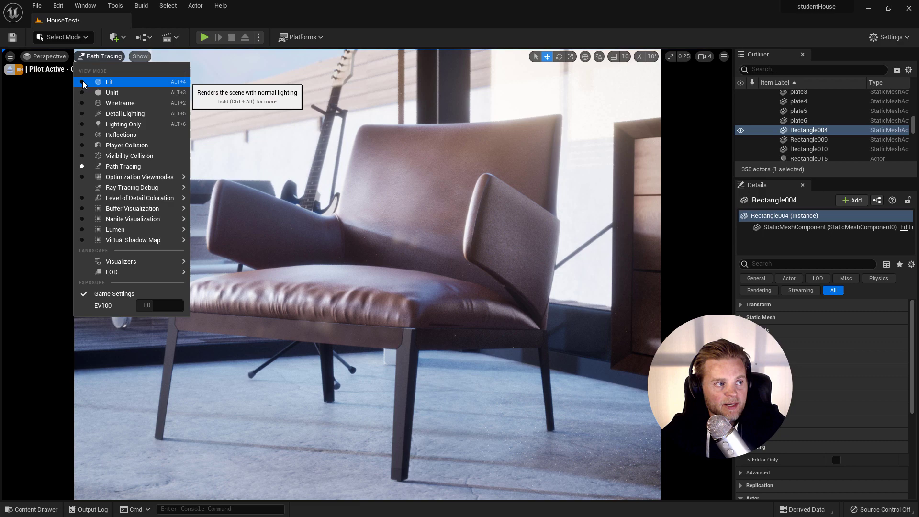
left_click(94, 82)
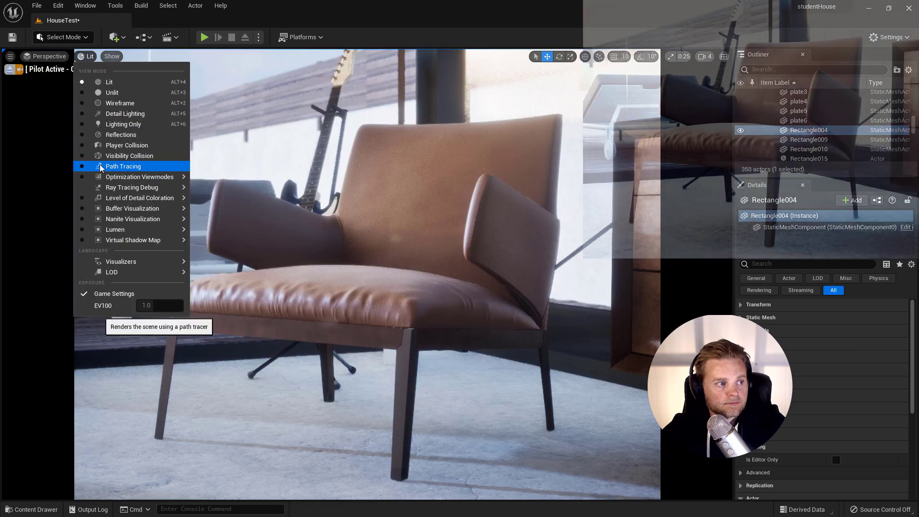
left_click(100, 166)
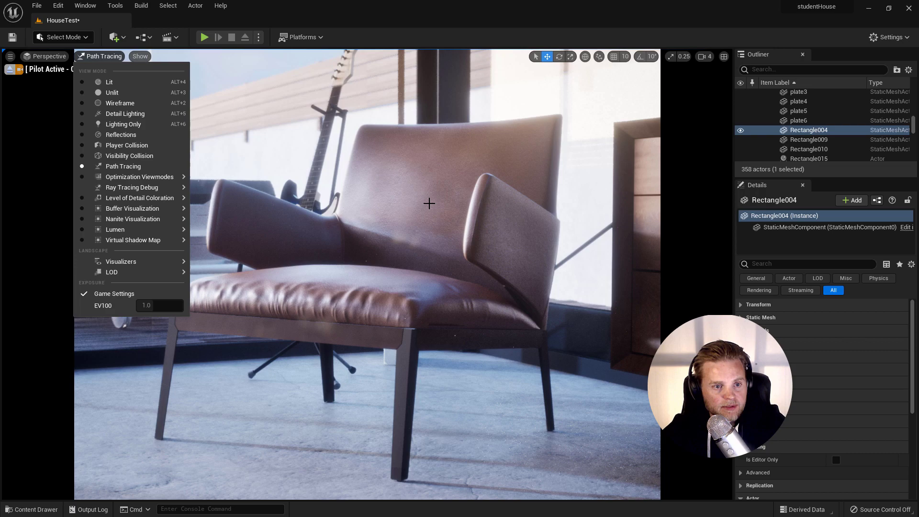
mouse_move(10, 58)
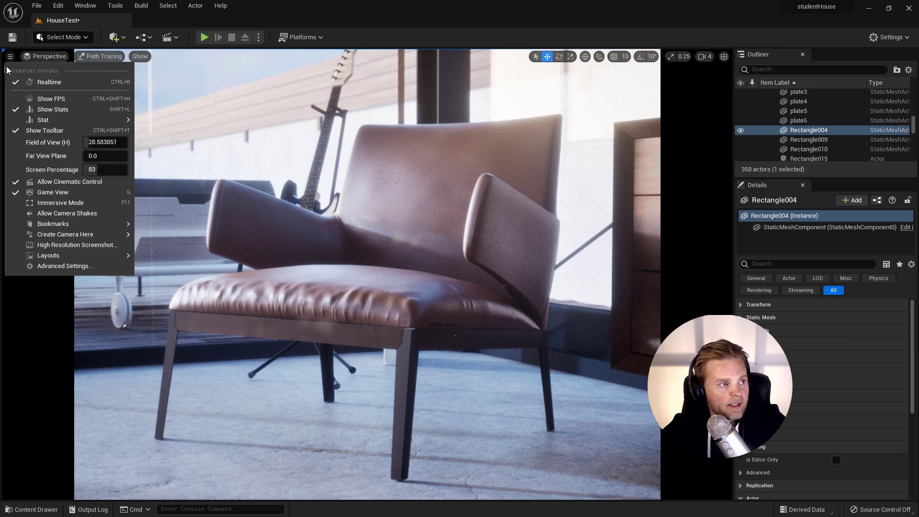
Step: Stop piloting the scene camera and fly the view down toward the brown chair
left_click(3, 253)
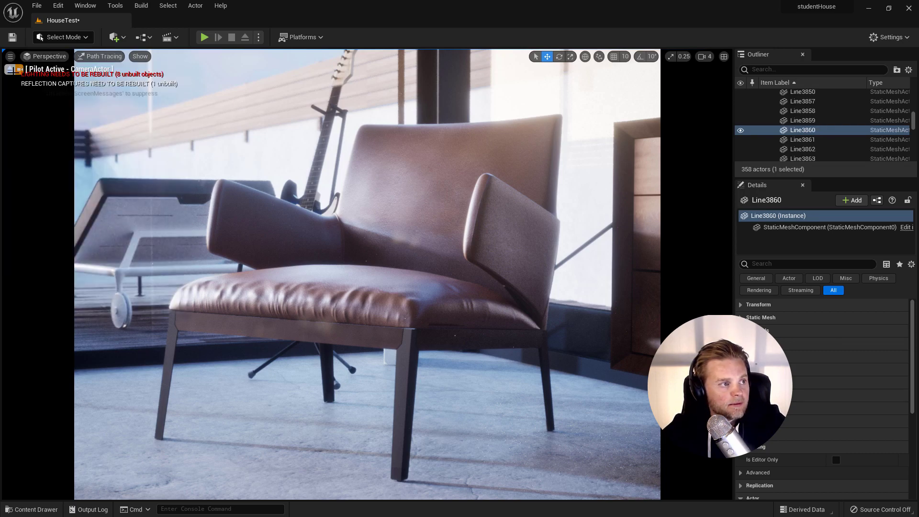
left_click(11, 70)
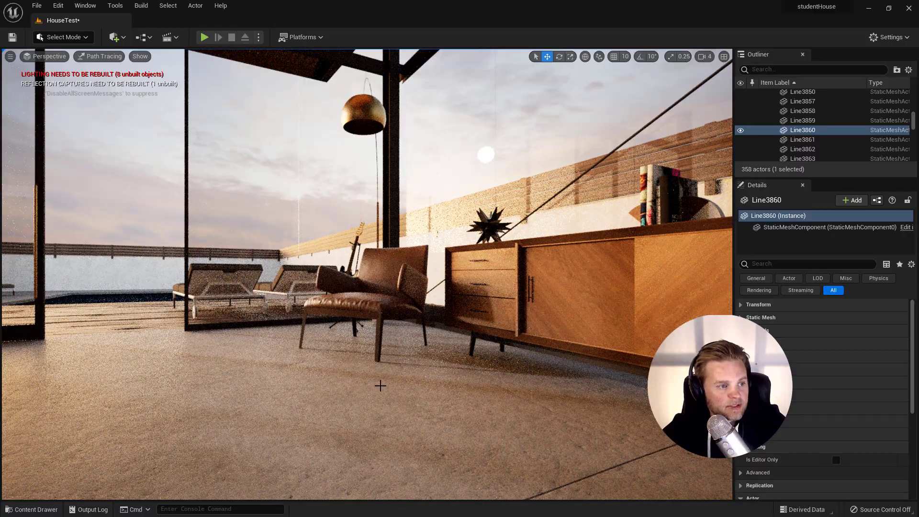
key("w")
mouse_move(367, 274)
right_mouse_down()
mouse_move(352, 291)
mouse_move(407, 268)
mouse_move(430, 270)
mouse_move(423, 248)
mouse_move(390, 242)
mouse_move(400, 242)
right_mouse_up()
key("q")
Step: Circle the free viewport sideways around the chair, raising it slightly
key("a")
key("d")
right_click_drag(625, 435, 622, 435)
key("e")
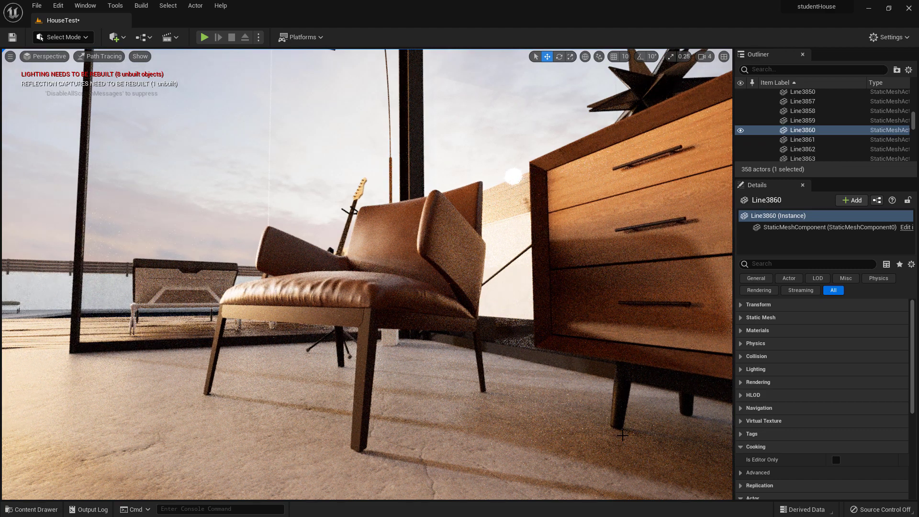
key("d")
right_click_drag(394, 361, 365, 367)
key("a")
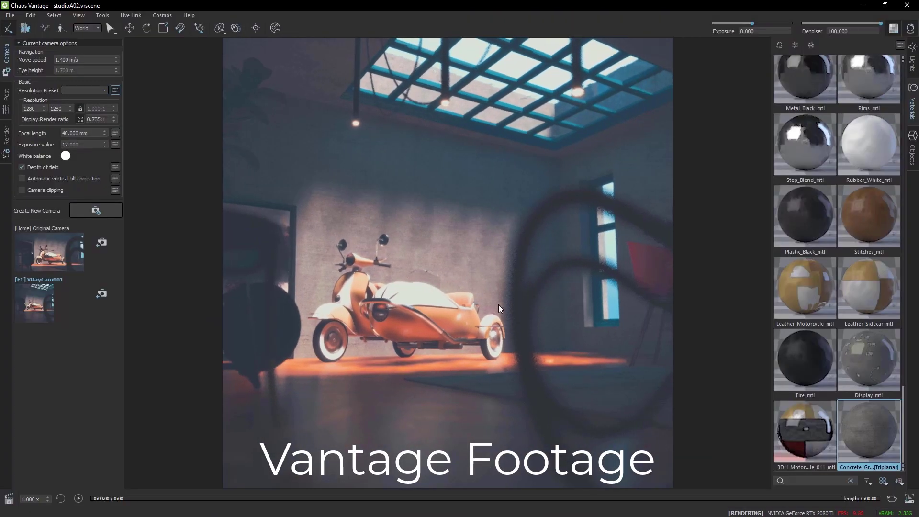
Step: Toggle free look, then save the current scooter view as Camera 2
key("Escape")
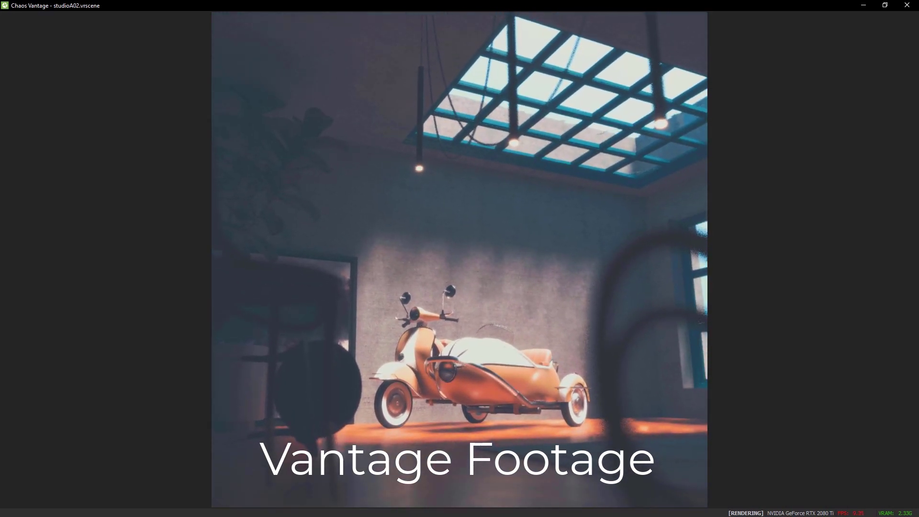
key("Tab")
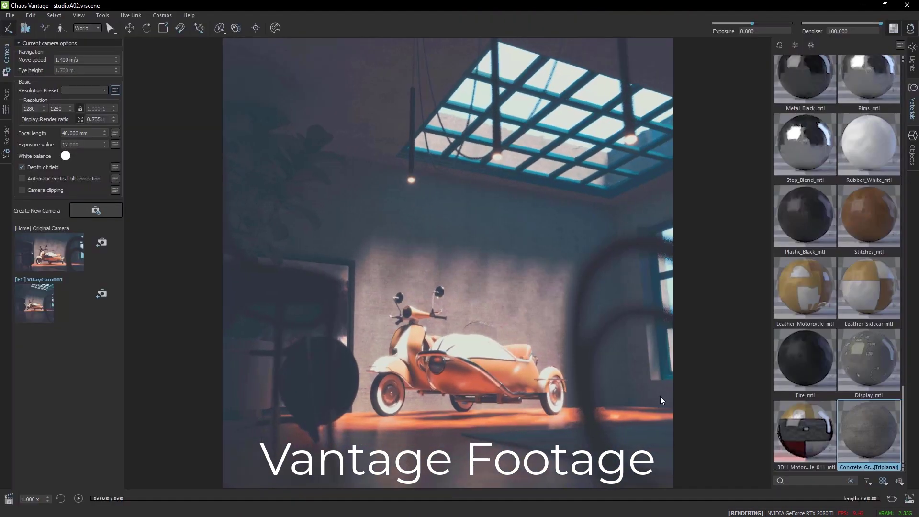
left_click(89, 213)
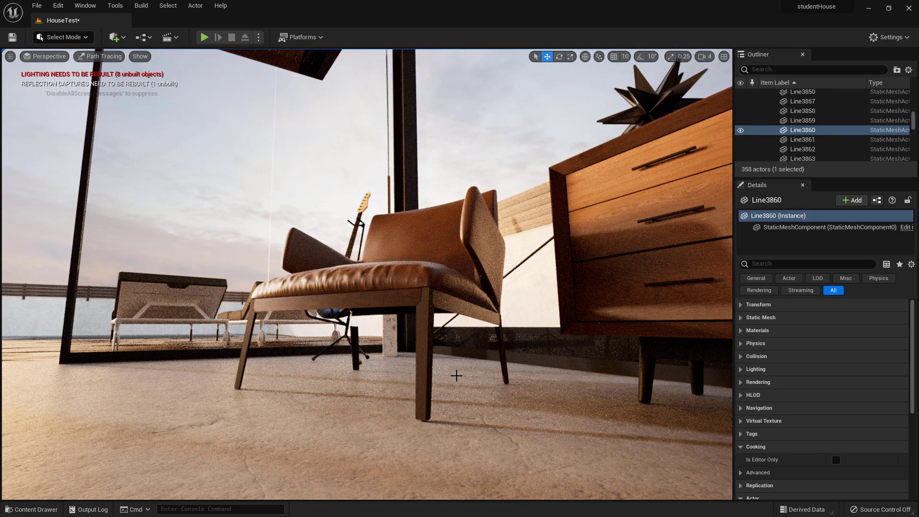
Step: Fly the viewport in and out around the path-traced leather chair
mouse_move(456, 375)
right_mouse_down()
mouse_move(488, 402)
mouse_move(438, 376)
mouse_move(433, 361)
mouse_move(493, 390)
mouse_move(470, 390)
right_mouse_up()
key("w")
key("s")
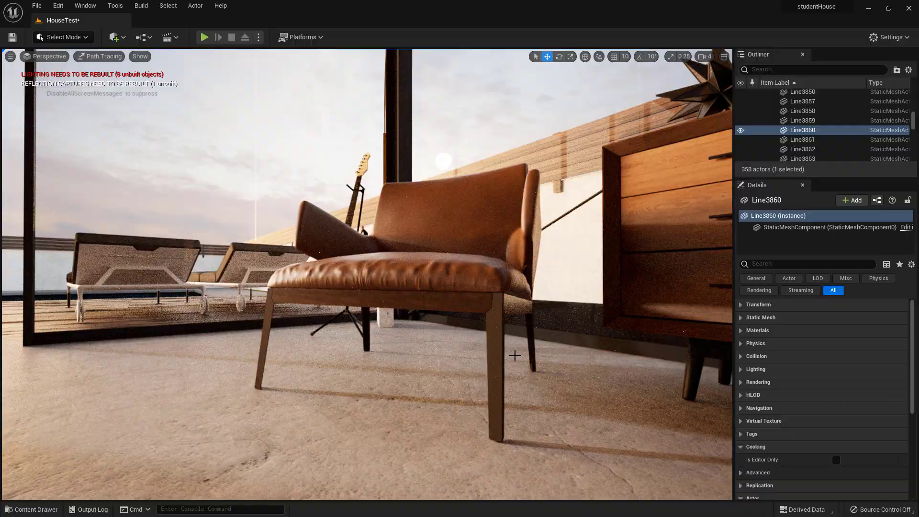
key("w")
mouse_move(471, 390)
right_mouse_down()
mouse_move(490, 390)
mouse_move(449, 390)
right_mouse_up()
key("s")
mouse_move(450, 390)
middle_mouse_down()
mouse_move(507, 384)
mouse_move(441, 395)
mouse_move(478, 380)
mouse_move(470, 382)
middle_mouse_up()
Step: Frame the chair from a low front angle with the wooden cabinet in view
key("w")
right_click_drag(397, 371, 393, 371)
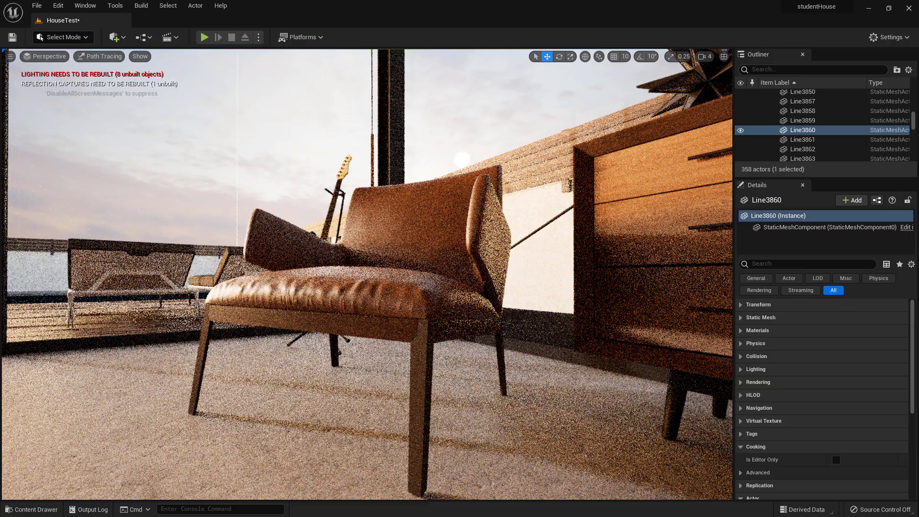
middle_click_drag(393, 371, 426, 387)
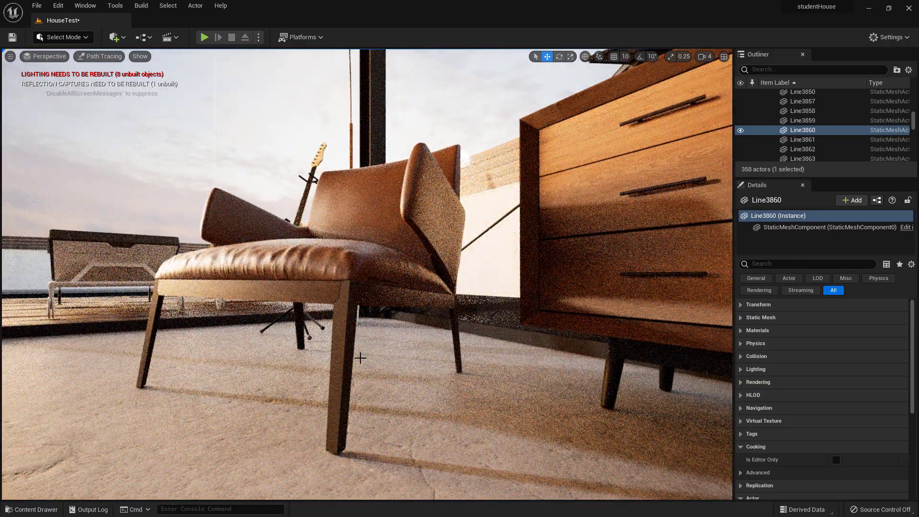
right_click_drag(391, 371, 390, 372)
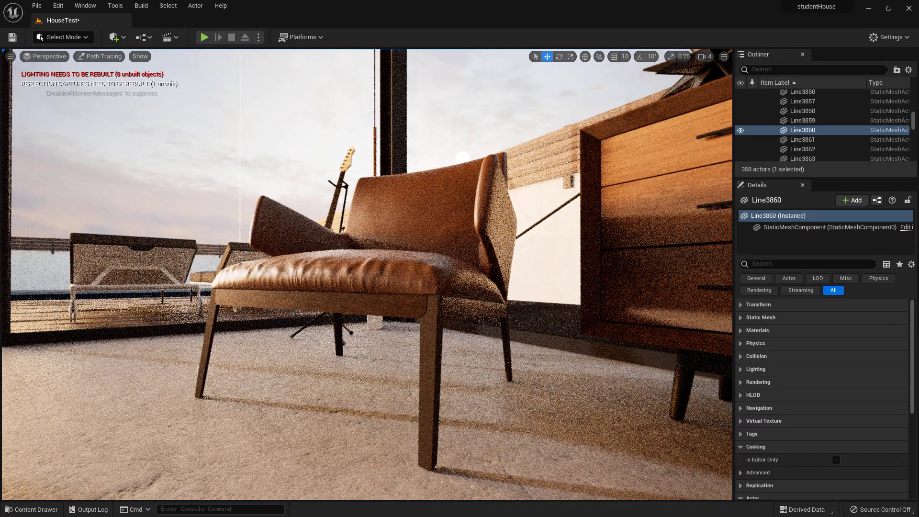
right_click_drag(390, 371, 435, 372)
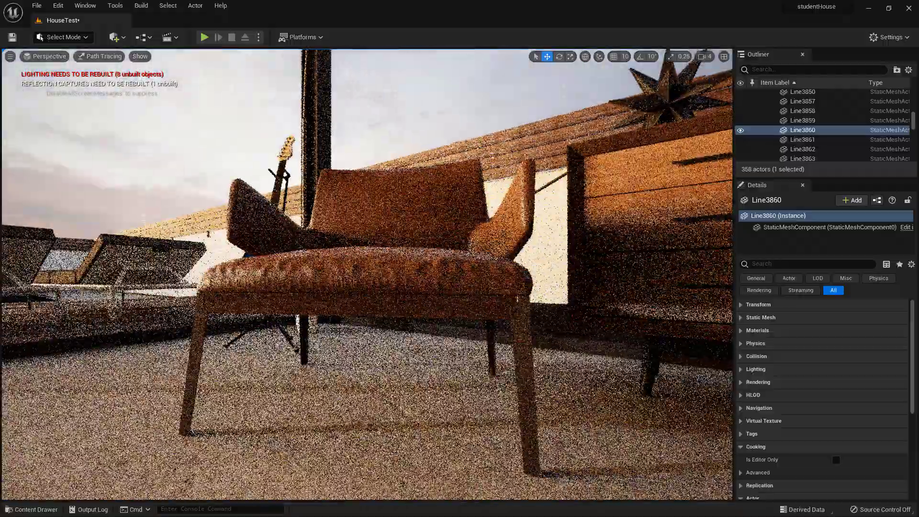
mouse_move(333, 384)
right_mouse_down()
mouse_move(378, 384)
mouse_move(338, 362)
right_mouse_up()
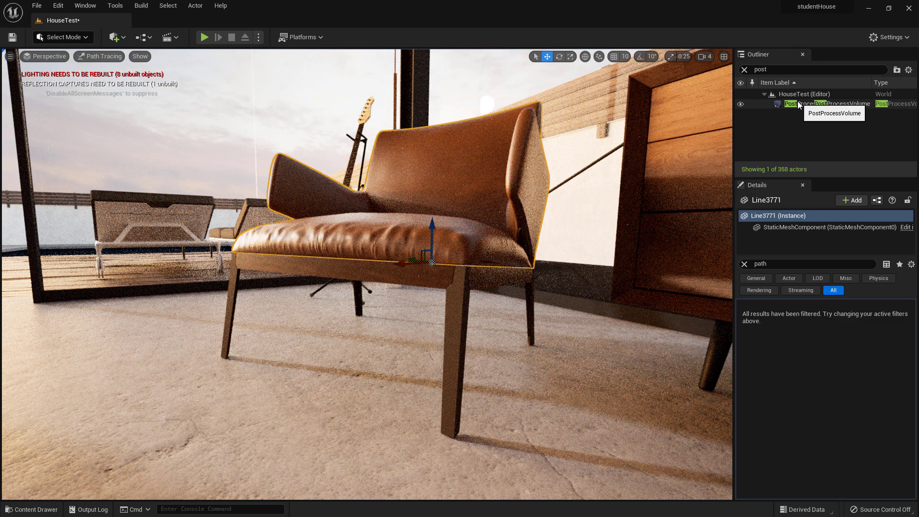
Step: Toggle the PostProcessVolume's visibility, select it, and filter its Details by 'path'
left_click(740, 104)
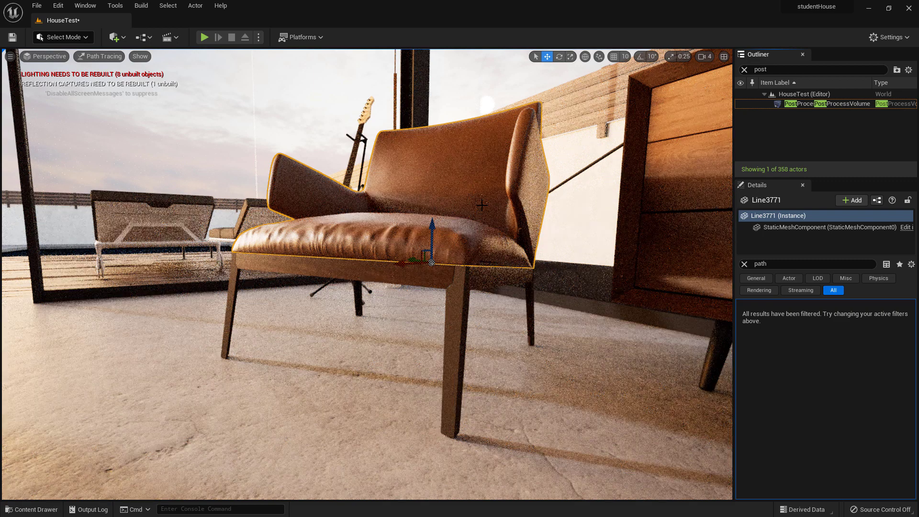
left_click(797, 104)
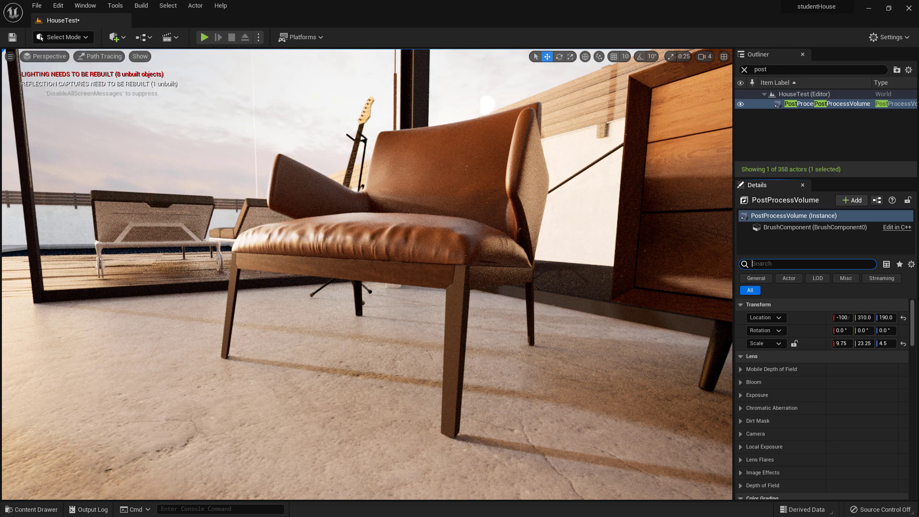
type("path")
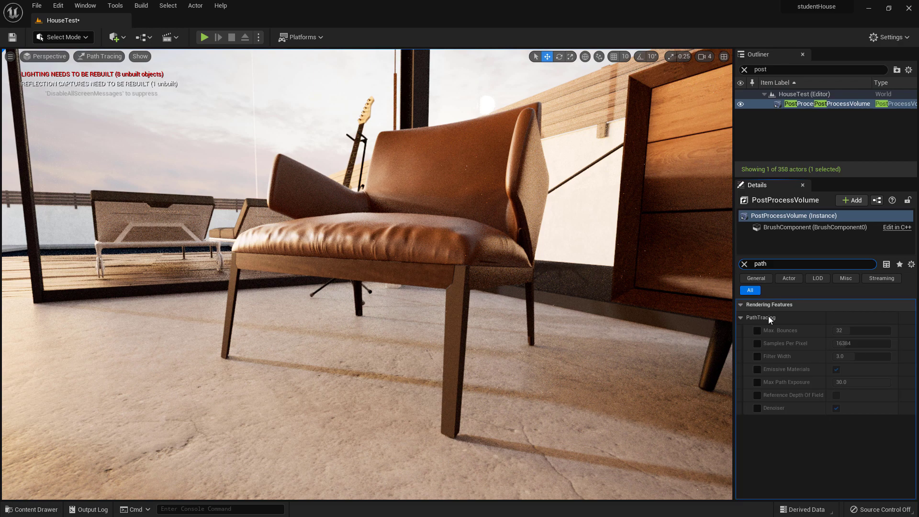
Step: Enable the Samples Per Pixel override, set it to 100, then raise it to 30000
left_click(740, 317)
left_click(741, 318)
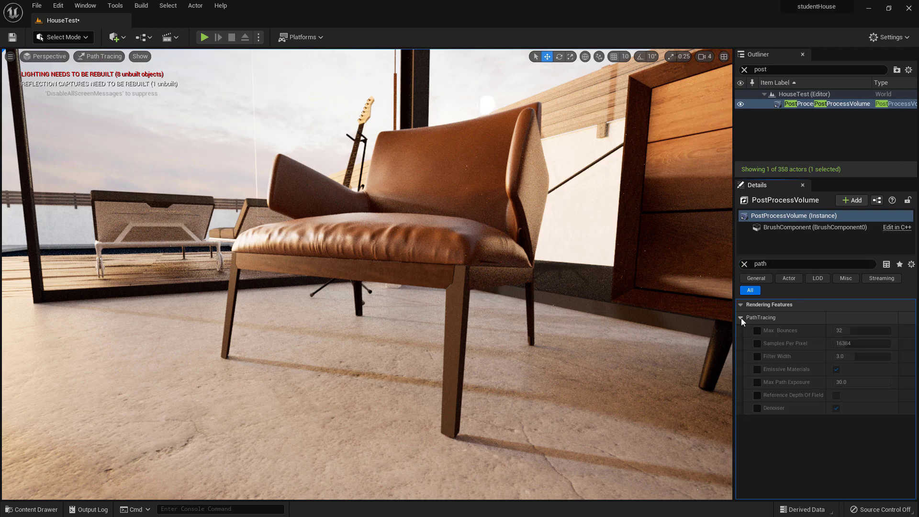
left_click(757, 345)
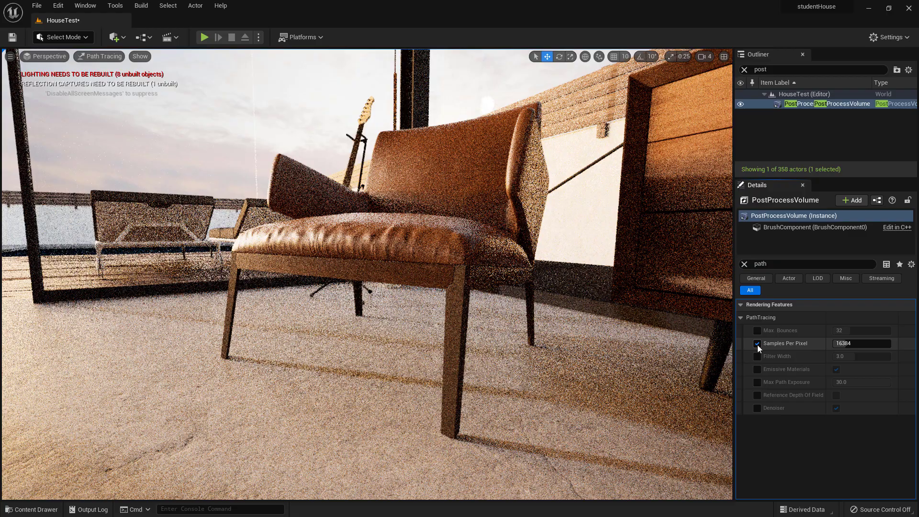
left_click(848, 345)
type("100")
key("Return")
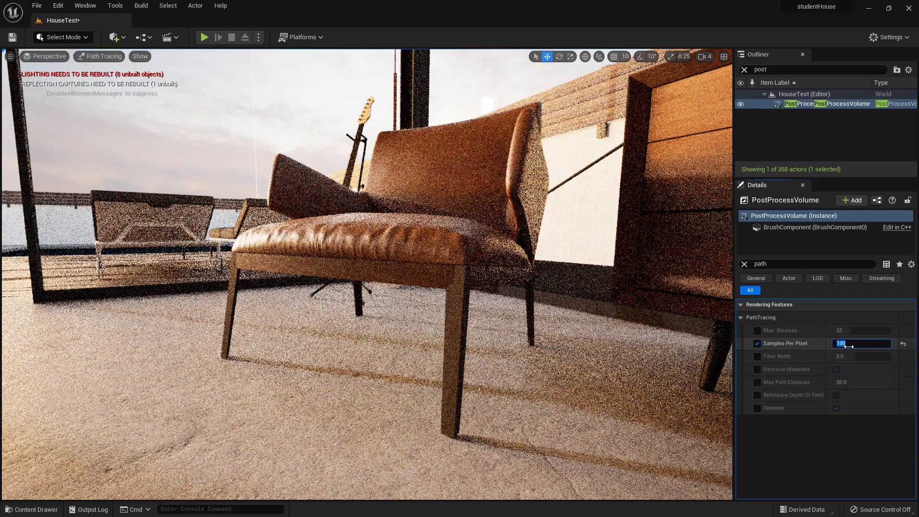
type("300")
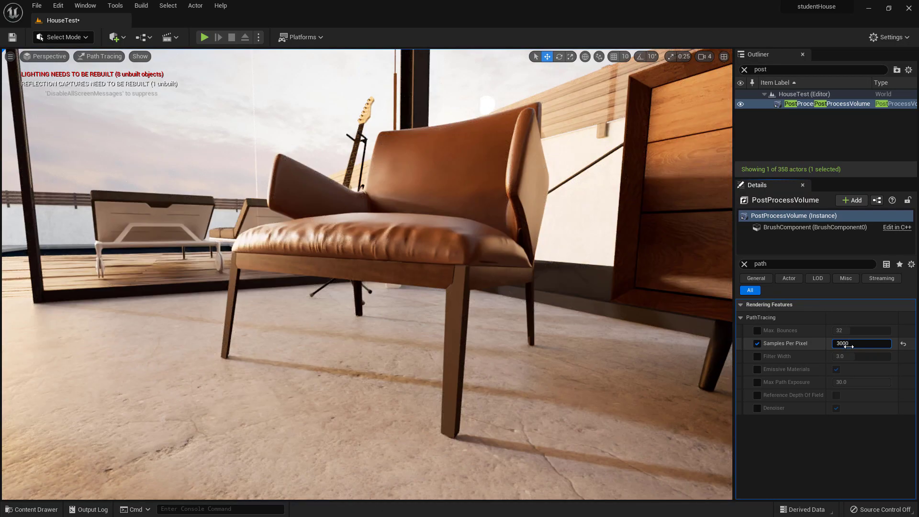
key("Return")
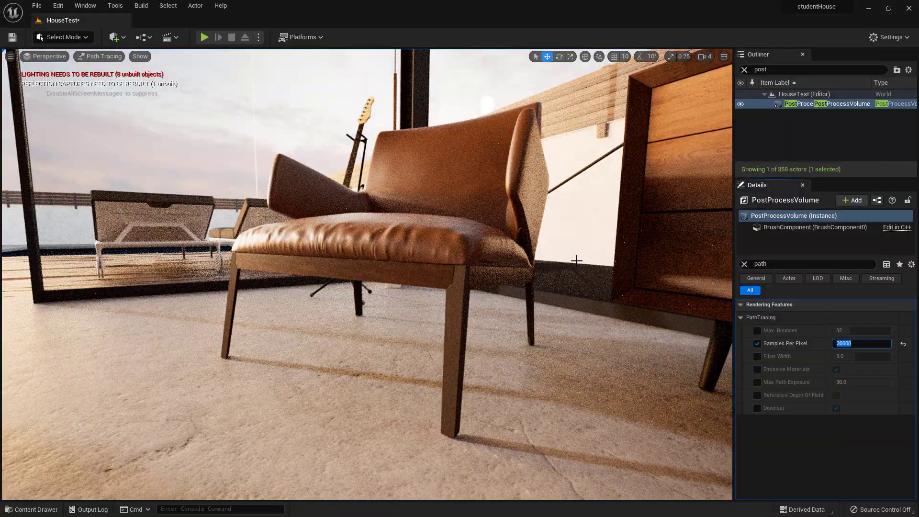
right_click_drag(576, 261, 572, 259)
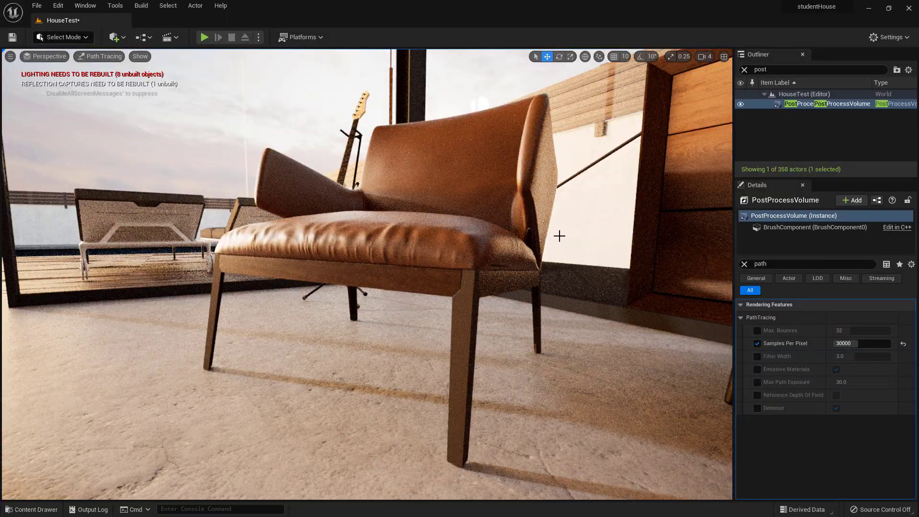
Step: Orbit around the leather chair and wooden cabinet to inspect the clean 30000-sample render
mouse_move(575, 240)
right_mouse_down()
mouse_move(560, 232)
mouse_move(574, 240)
right_mouse_up()
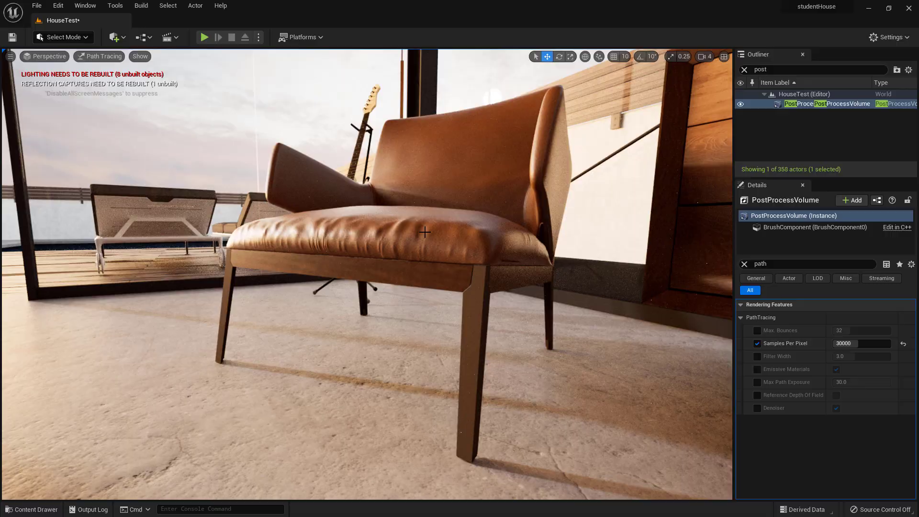
mouse_move(425, 232)
right_mouse_down()
mouse_move(412, 231)
mouse_move(443, 230)
mouse_move(407, 230)
mouse_move(471, 223)
right_mouse_up()
right_click_drag(383, 235, 373, 235)
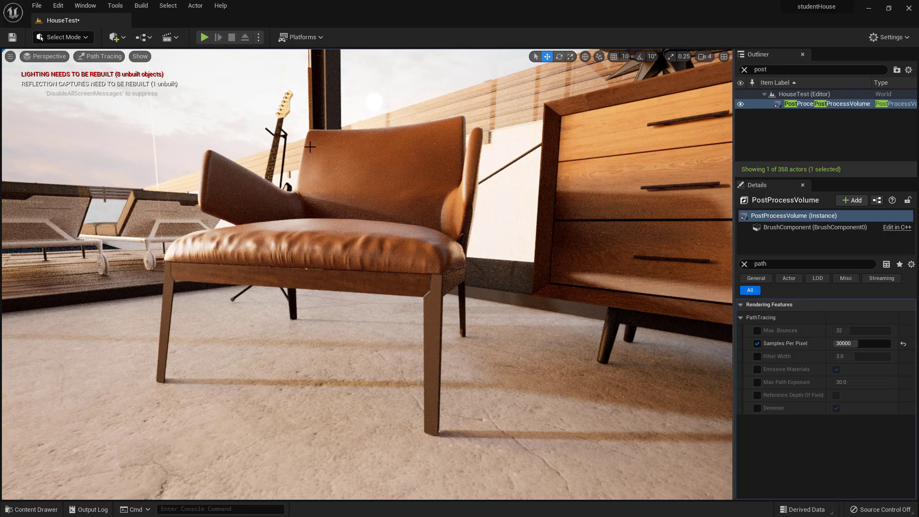
Step: Override the path tracing Denoiser to off and drop Samples Per Pixel to 15
left_click(757, 408)
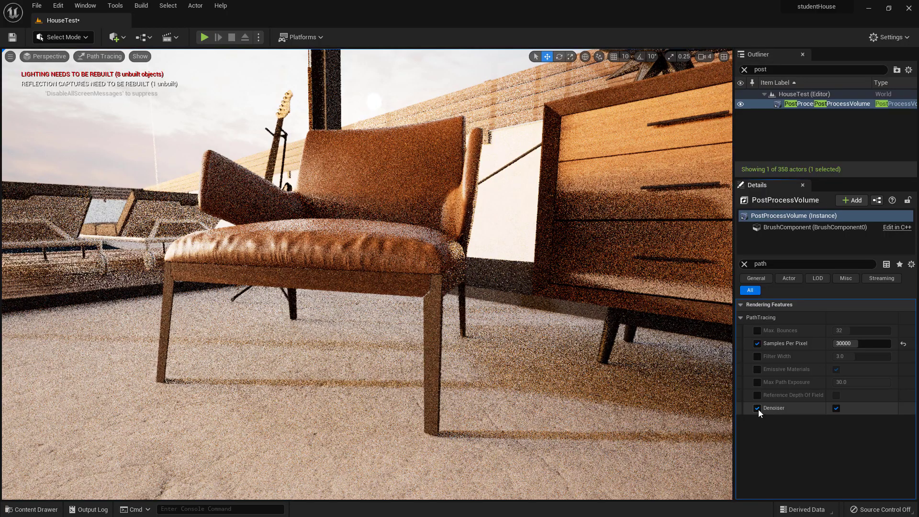
left_click(836, 408)
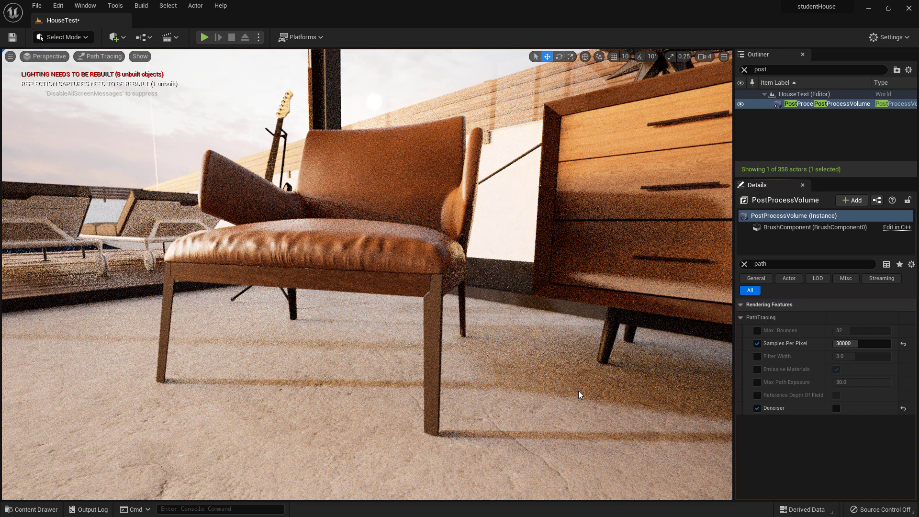
left_click(848, 343)
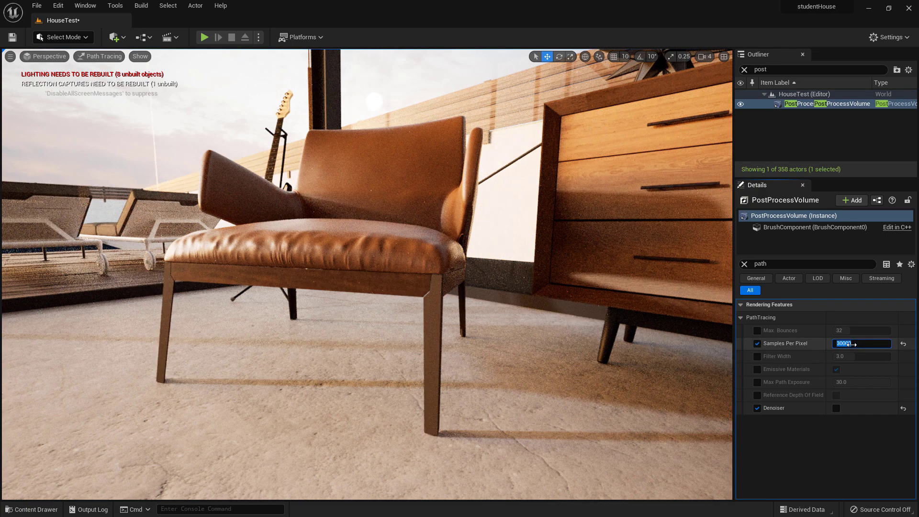
type("15")
key("Return")
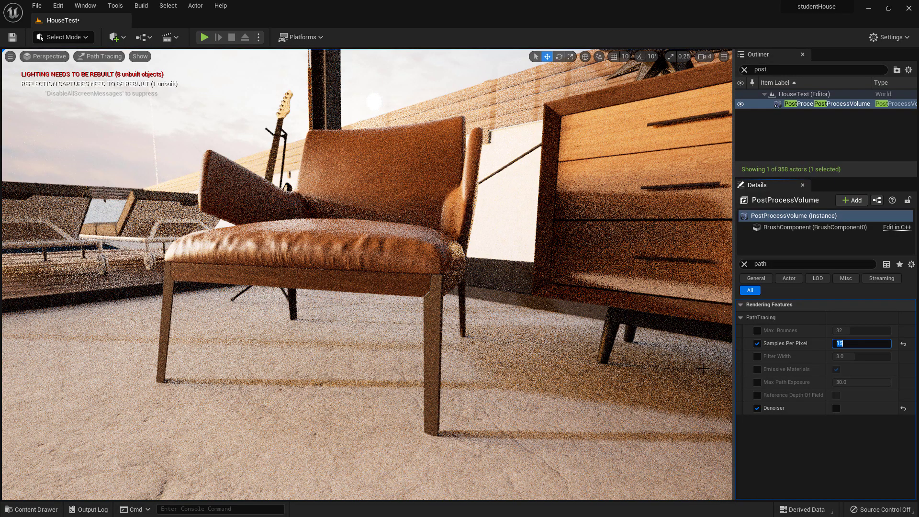
Step: Compare the render with the denoiser on and off, then try 300 and settle on 30000 samples
left_click(836, 408)
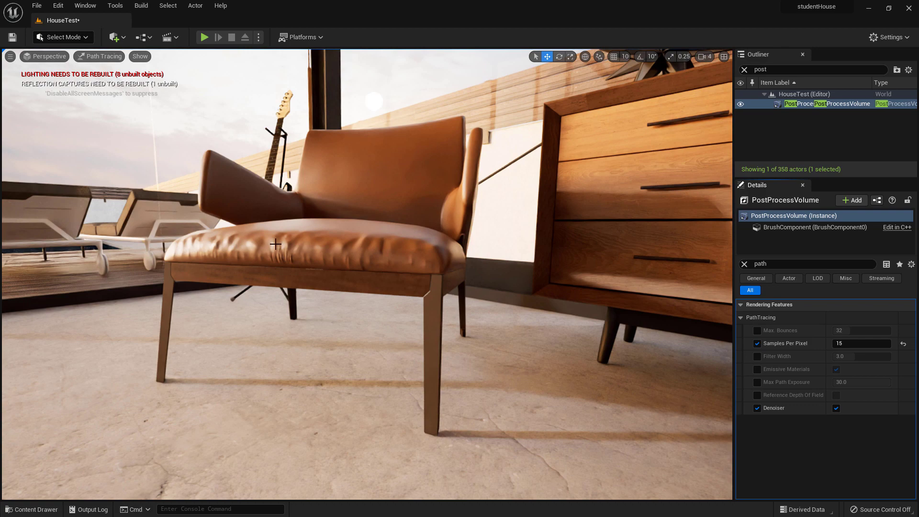
left_click(836, 408)
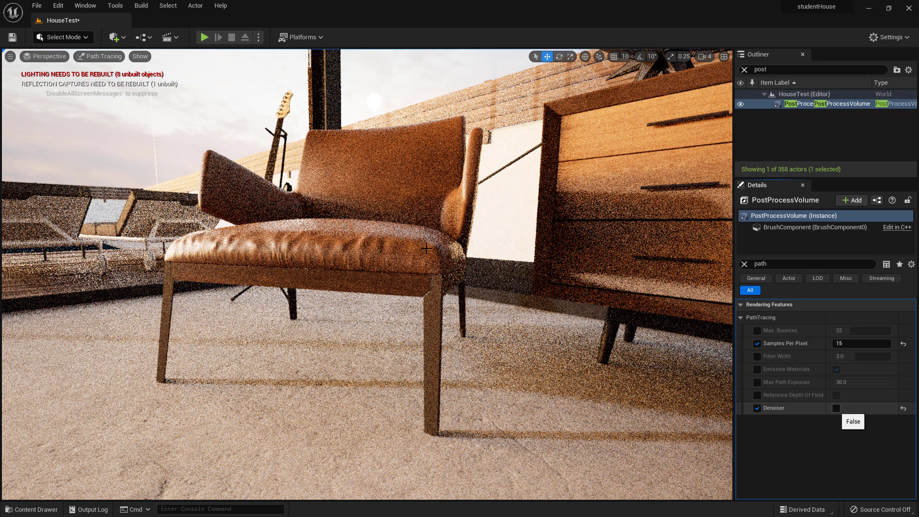
left_click(849, 343)
type("300")
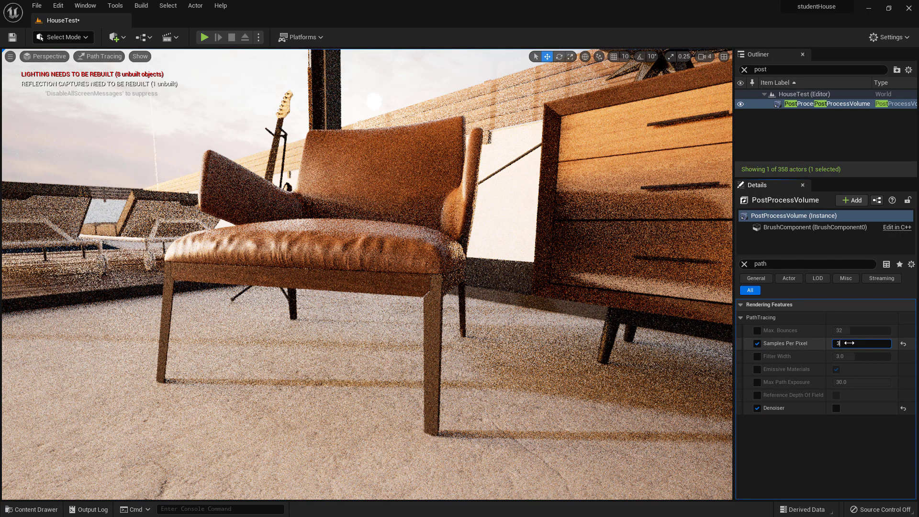
key("Return")
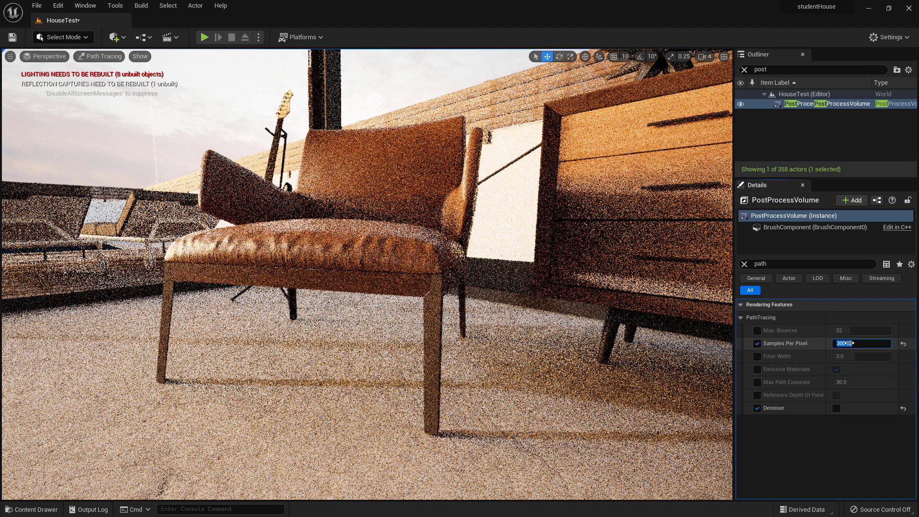
type("30000")
key("Return")
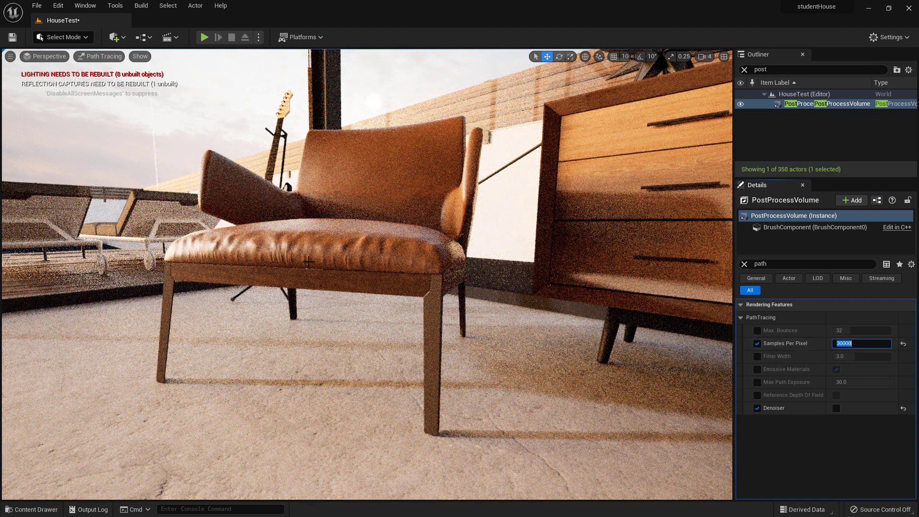